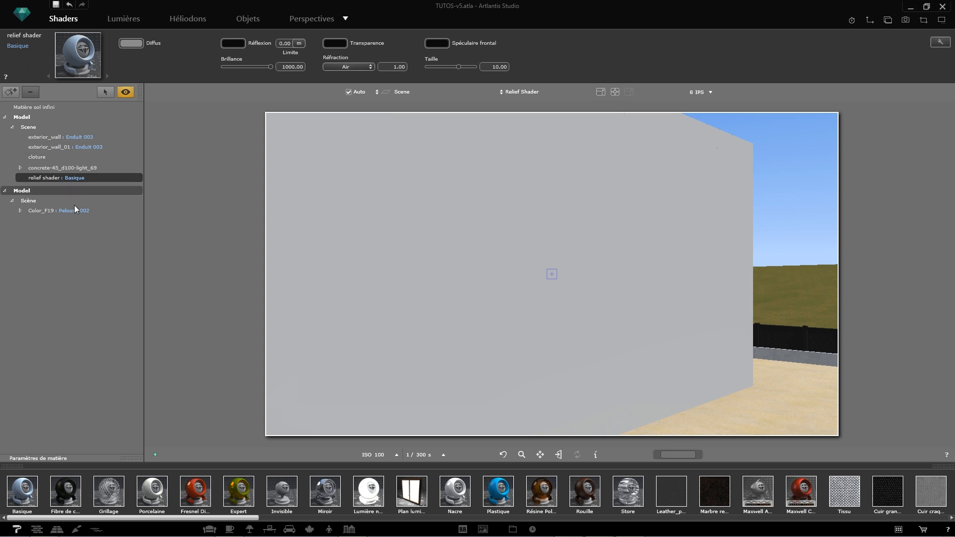
Add the foreground_011.jpg leaf image as a texture on the grey wall and shift it slightly to the right
click(480, 530)
drag(545, 488, 455, 274)
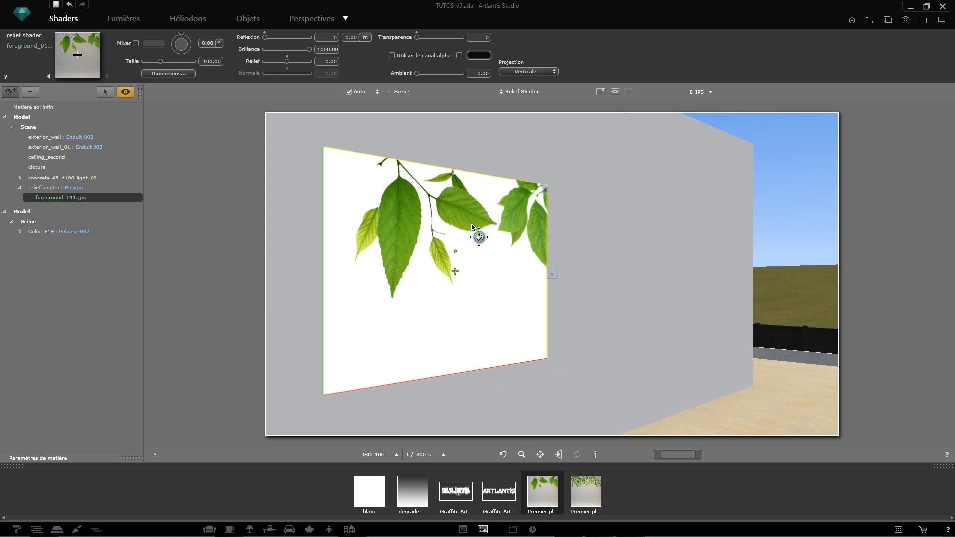
drag(456, 253, 535, 236)
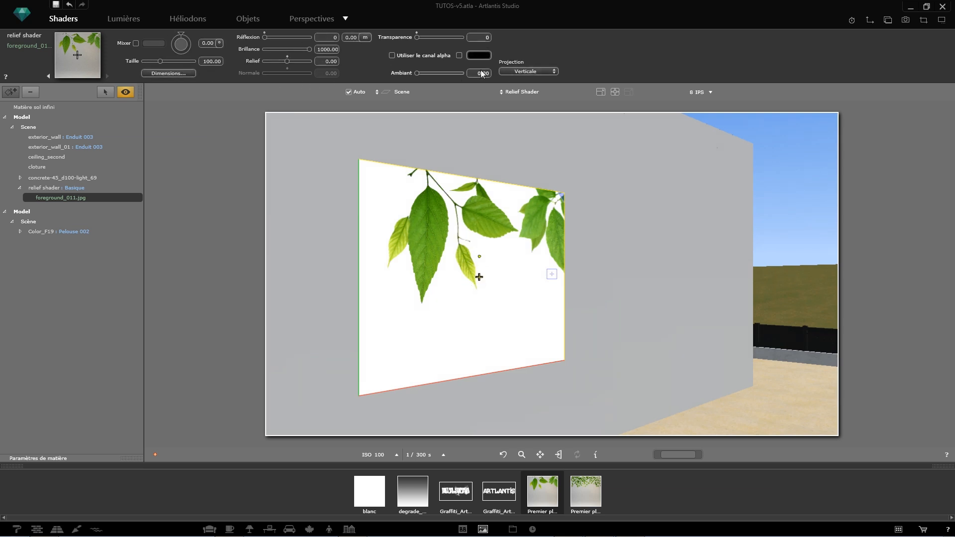
Try tinting the leaf texture with red and white mixer colours, and turn colour mixing back off
click(136, 44)
click(150, 42)
click(118, 63)
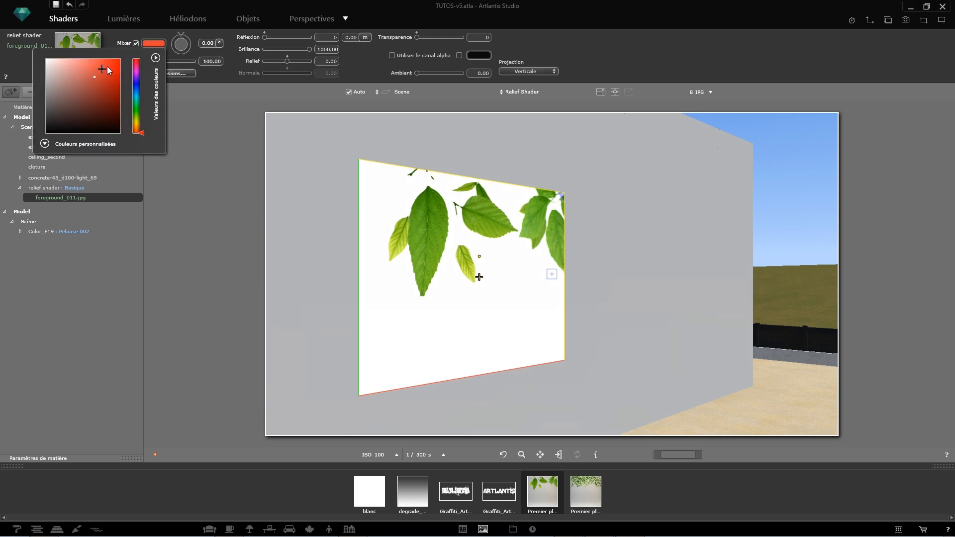
drag(118, 62, 32, 56)
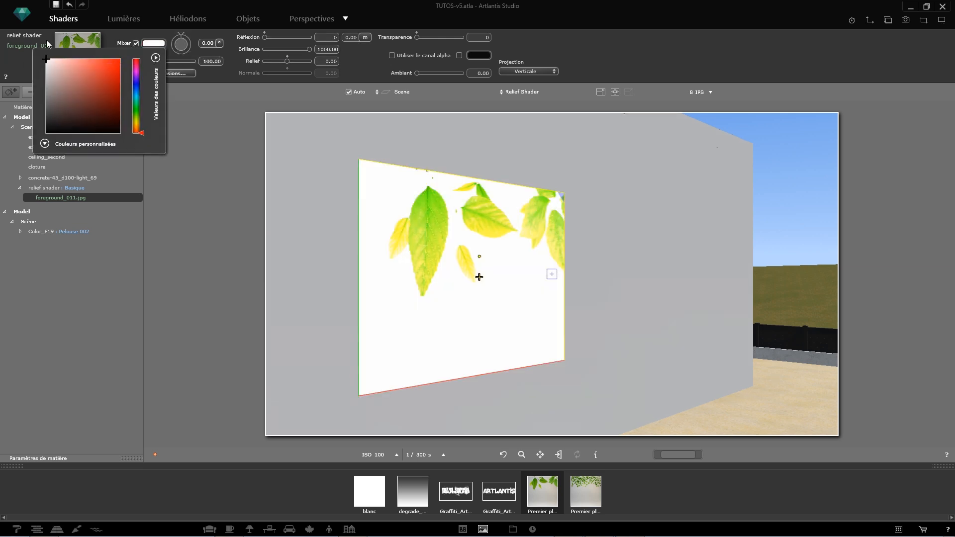
click(134, 35)
click(137, 43)
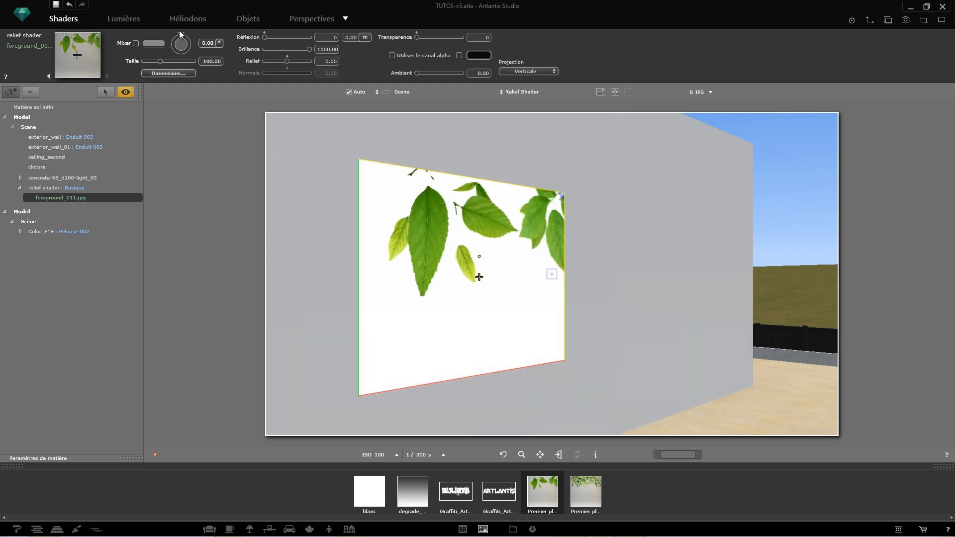
mouse_move(180, 33)
mouse_down()
mouse_move(192, 38)
mouse_move(181, 33)
mouse_move(175, 51)
mouse_move(182, 35)
mouse_up()
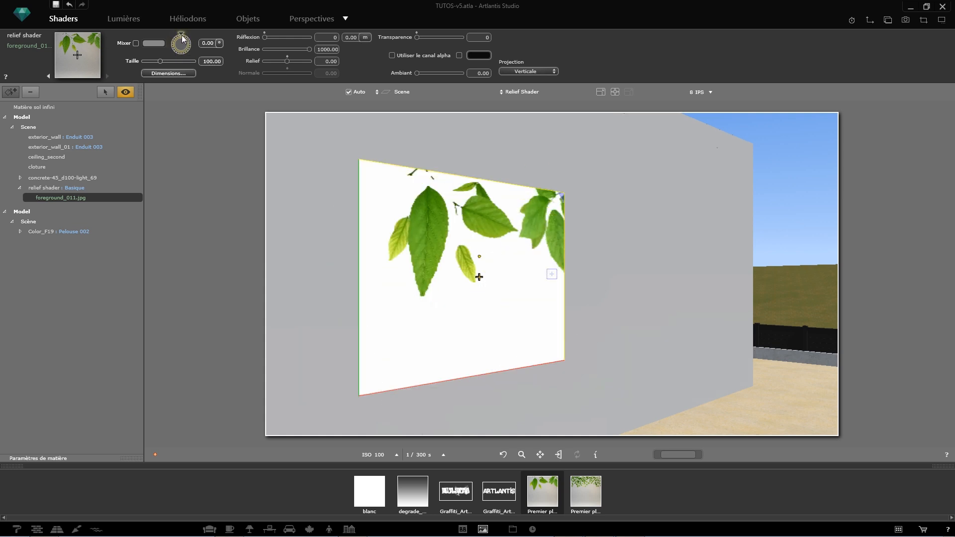
Reduce the leaf texture's scale to about 63 in its dimension settings
click(169, 73)
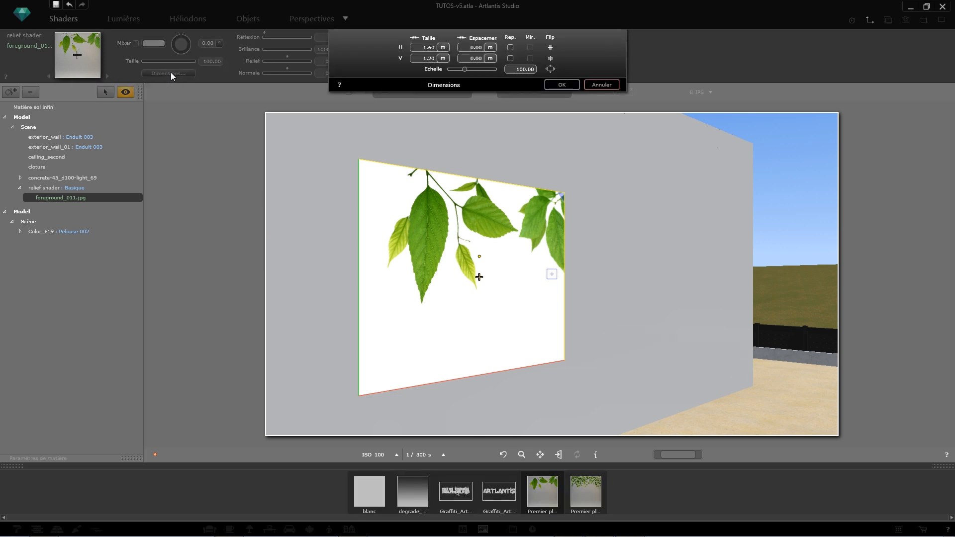
double_click(423, 48)
drag(464, 69, 453, 71)
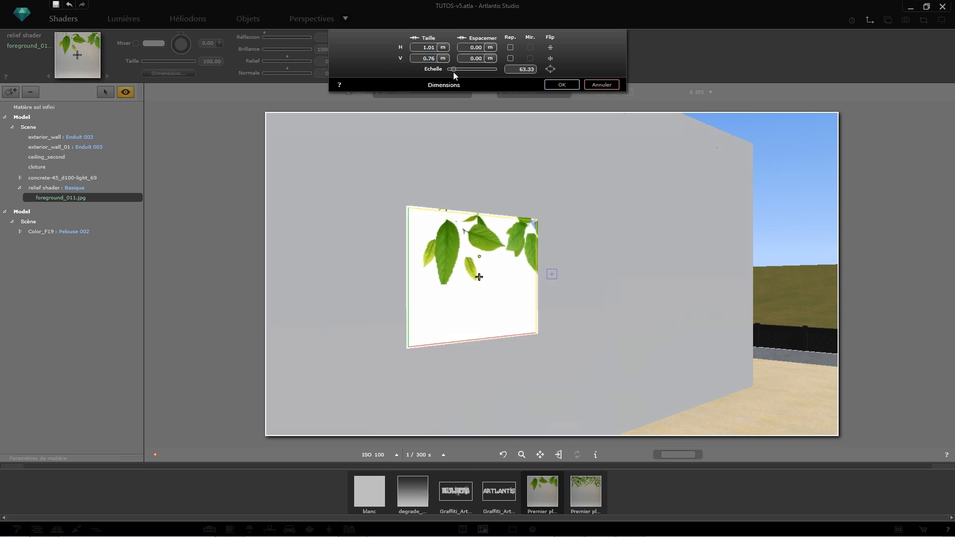
Unlock the leaf texture's proportions, stretch it to about 1.44 m by 0.91 m on the wall, and relock them
click(414, 38)
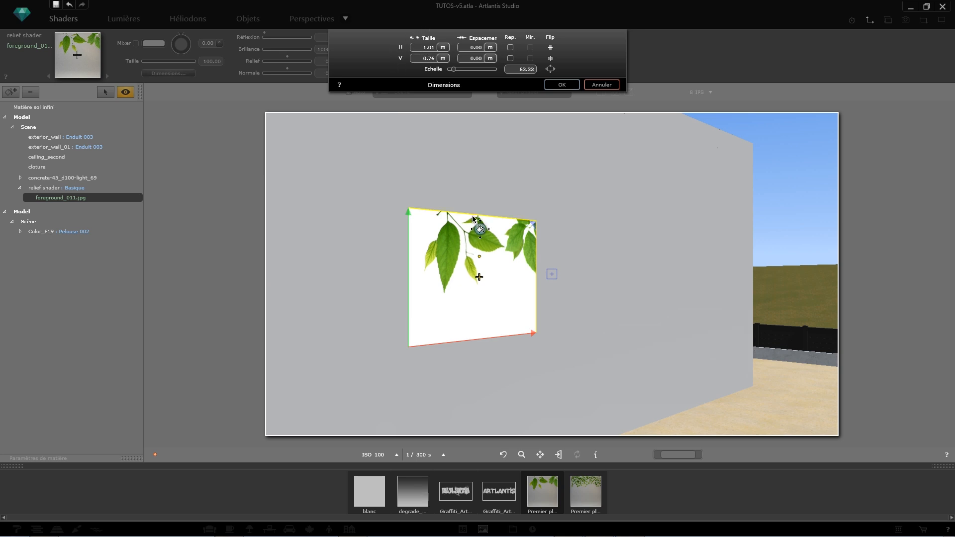
mouse_move(535, 337)
mouse_down()
mouse_move(572, 337)
mouse_move(552, 313)
mouse_move(536, 340)
mouse_move(635, 337)
mouse_move(522, 331)
mouse_move(628, 327)
mouse_move(524, 324)
mouse_move(546, 322)
mouse_up()
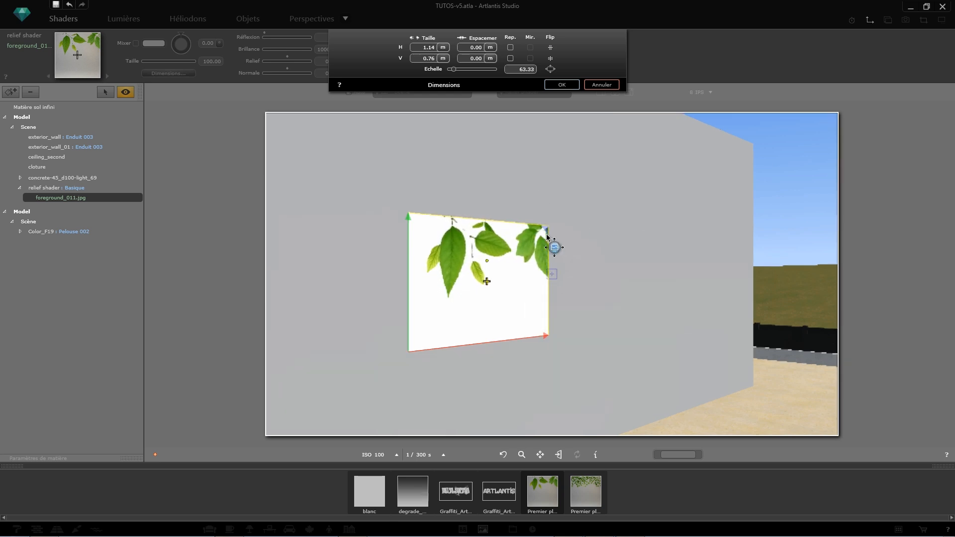
drag(545, 229, 574, 209)
click(414, 38)
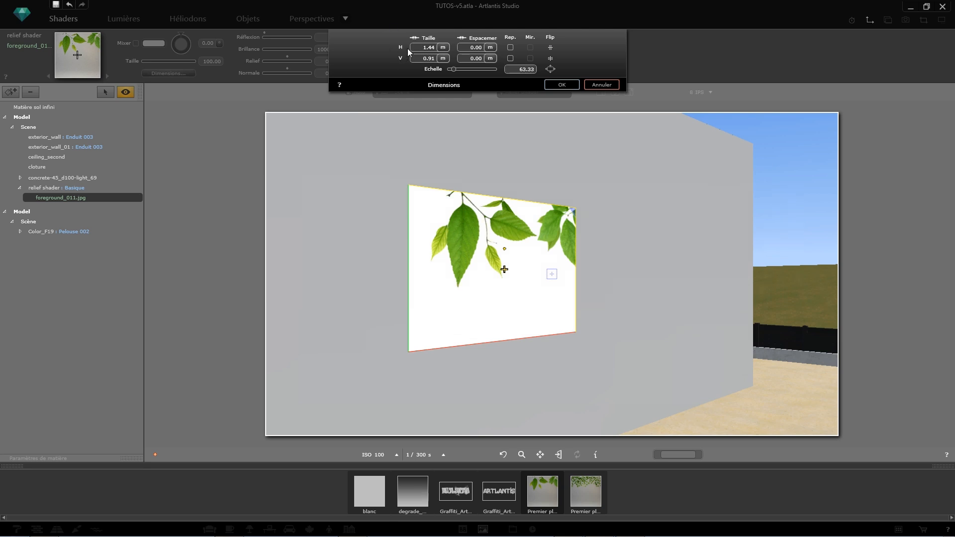
Try repeating the leaf texture in both directions with 0.20 m spacing and horizontal mirroring, and cancel the dimension changes
click(469, 47)
click(510, 47)
click(510, 58)
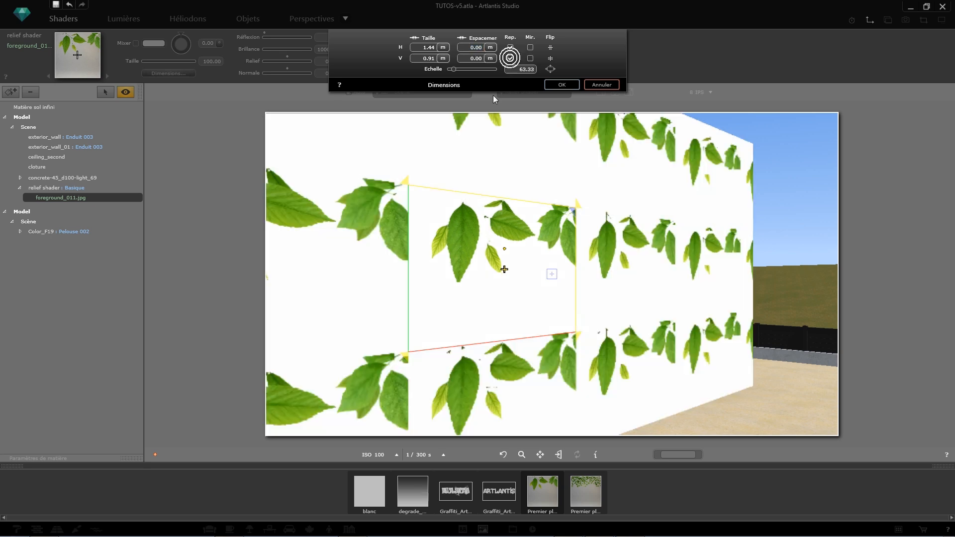
drag(579, 206, 603, 213)
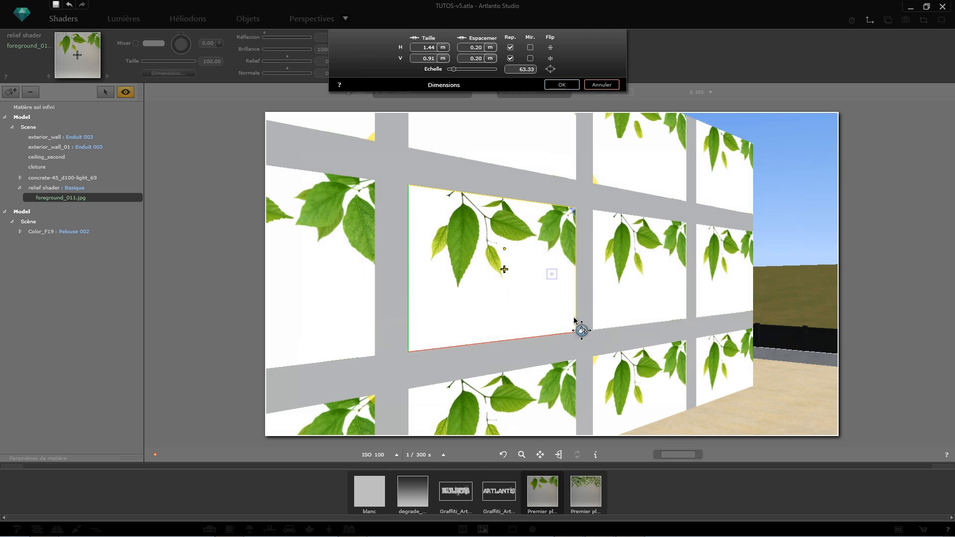
click(510, 48)
click(530, 47)
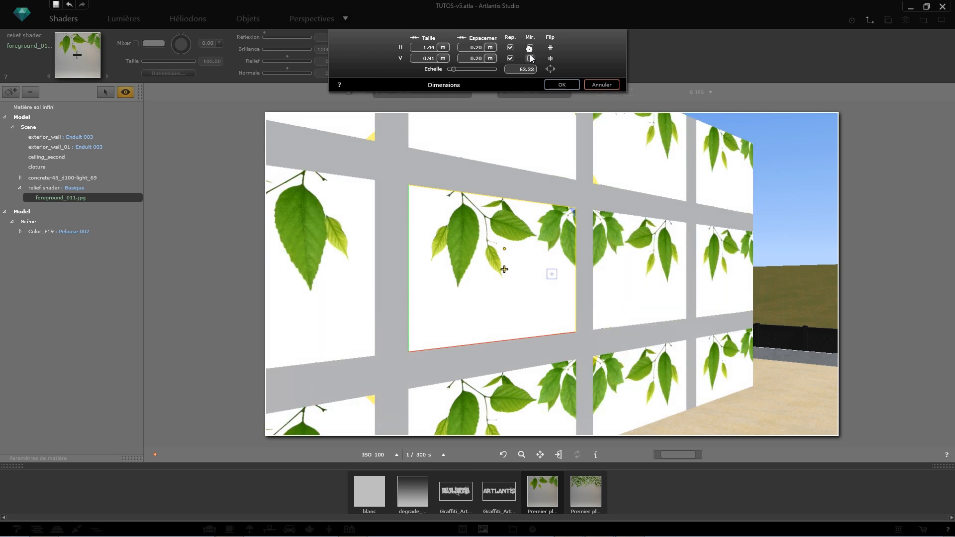
click(597, 83)
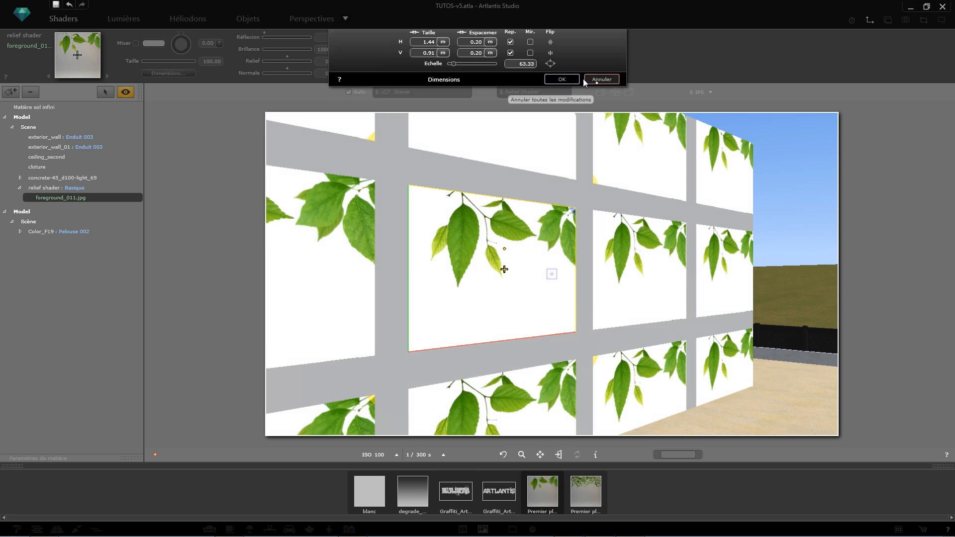
Turn off the leaf texture's horizontal and vertical repetition and confirm its dimensions
click(155, 73)
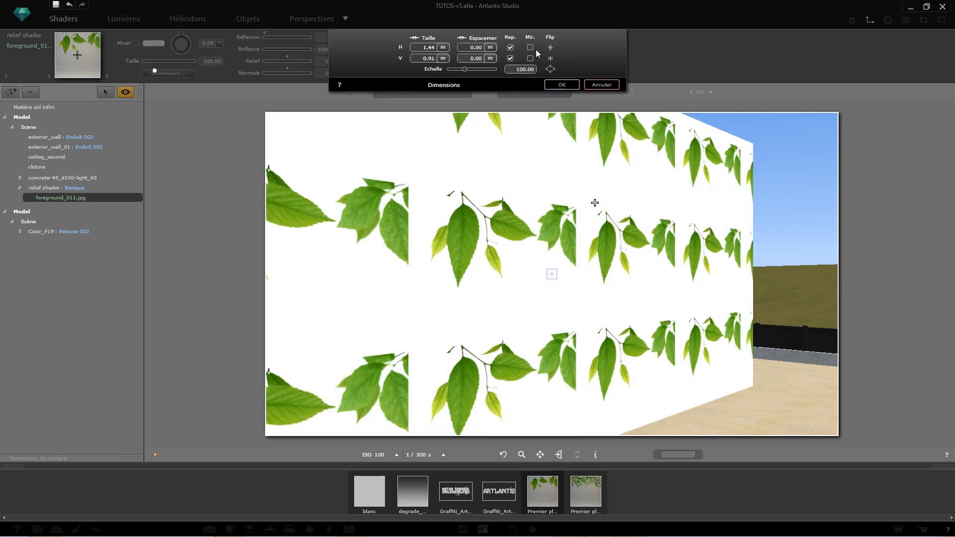
click(510, 48)
click(510, 58)
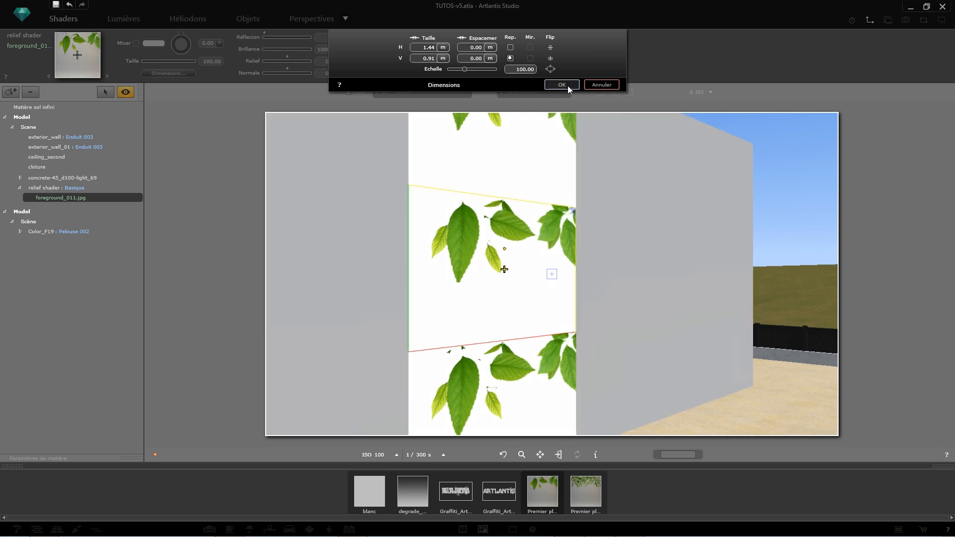
click(562, 85)
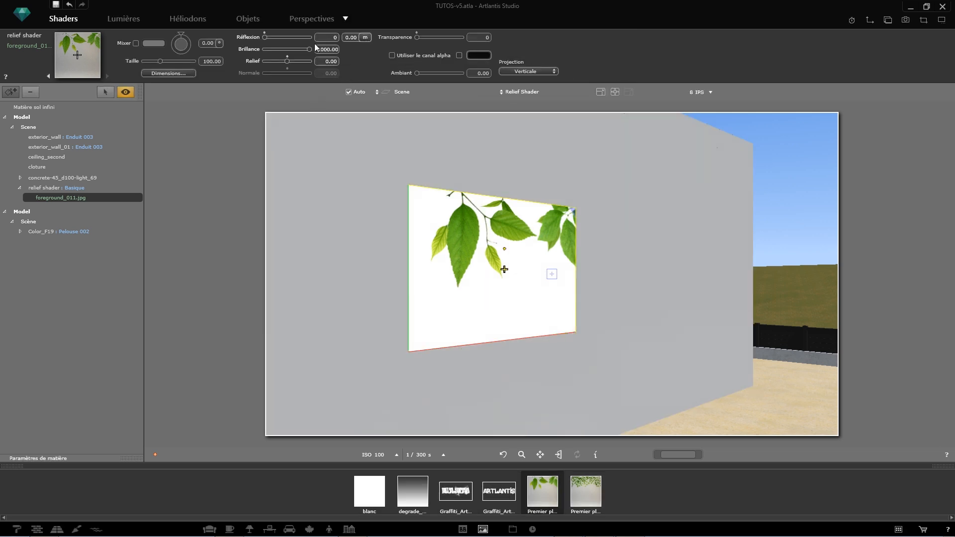
Try removing the leaf texture's background with white as the transparency colour, and turn that option back off
mouse_move(265, 38)
mouse_down()
mouse_move(289, 38)
mouse_move(251, 38)
mouse_up()
drag(419, 36, 399, 39)
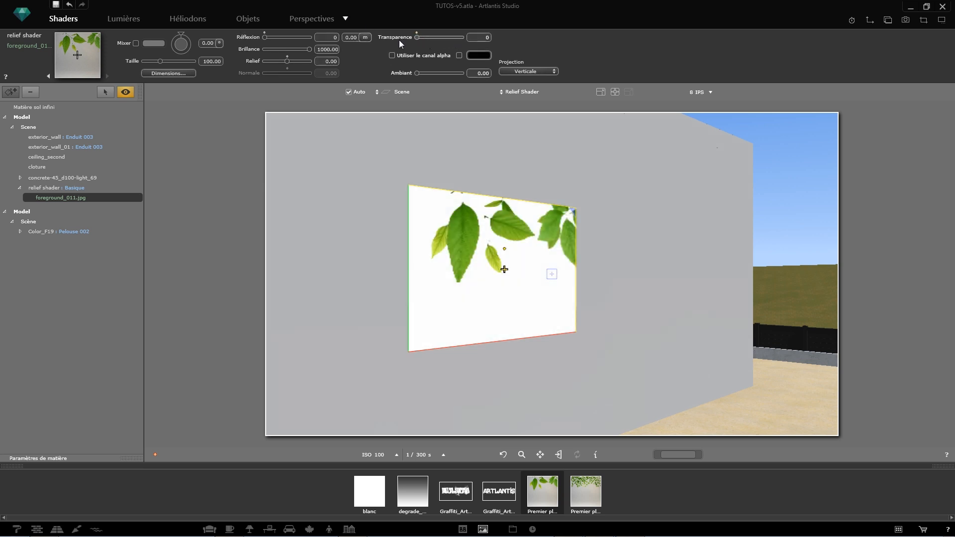
click(458, 55)
click(476, 55)
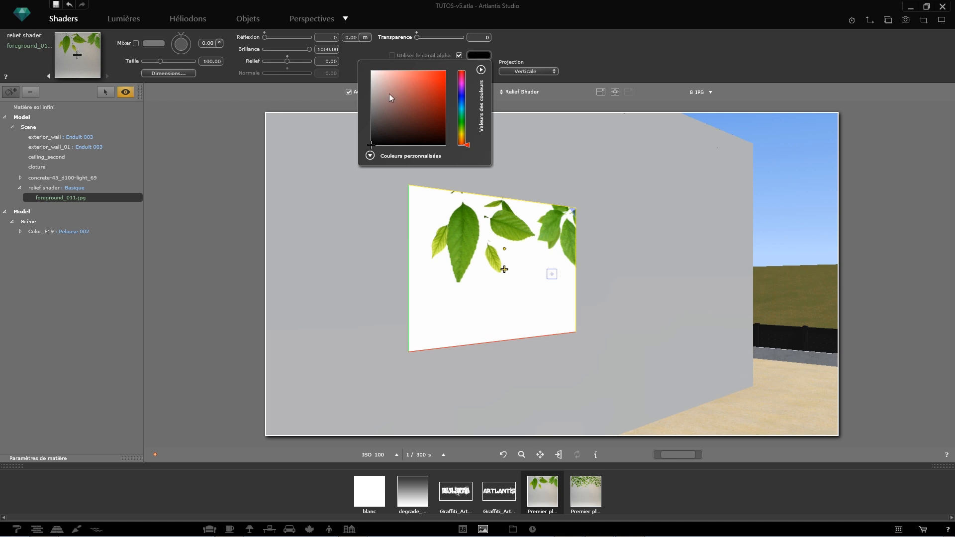
click(539, 52)
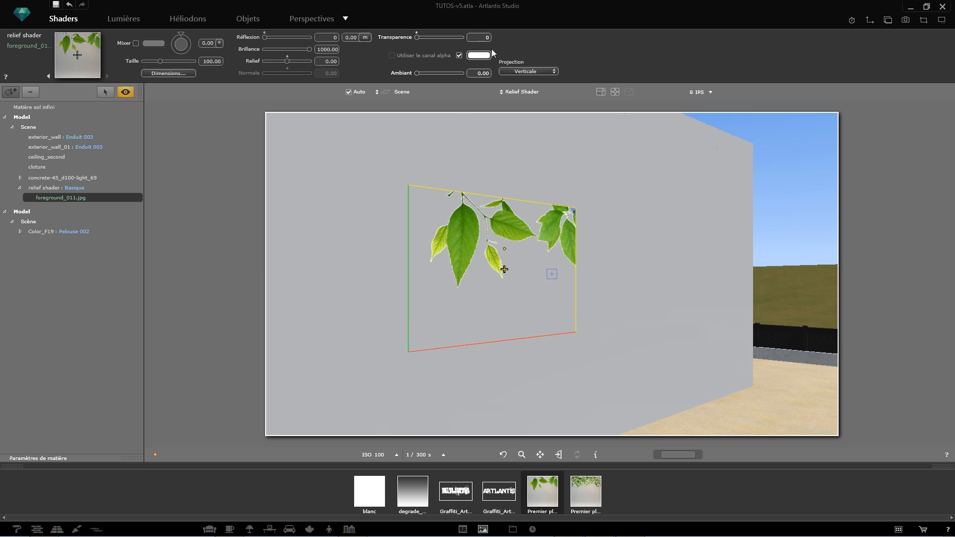
click(458, 55)
click(459, 55)
click(458, 56)
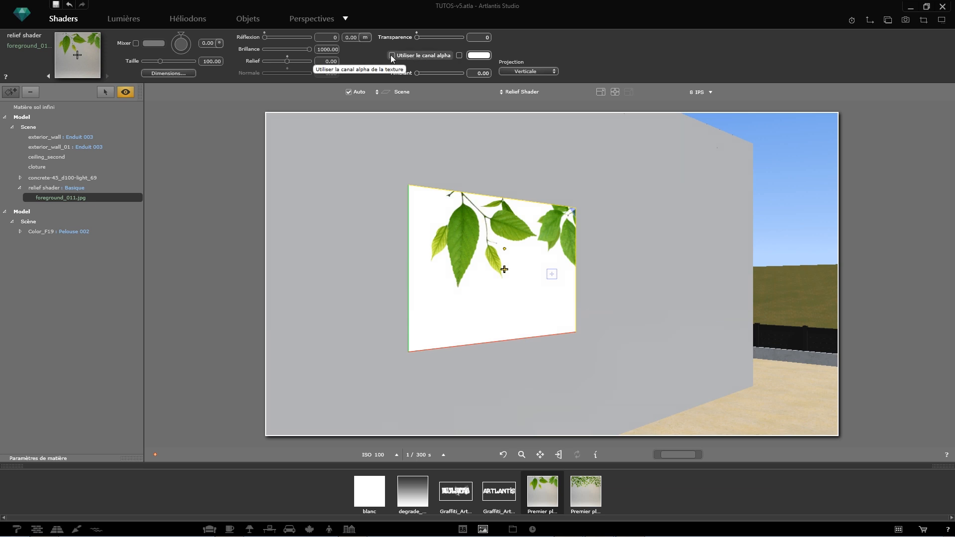
Move the leaf texture slightly down and to the right, and apply the Briques 105 shader to the grey wall
drag(468, 232, 494, 244)
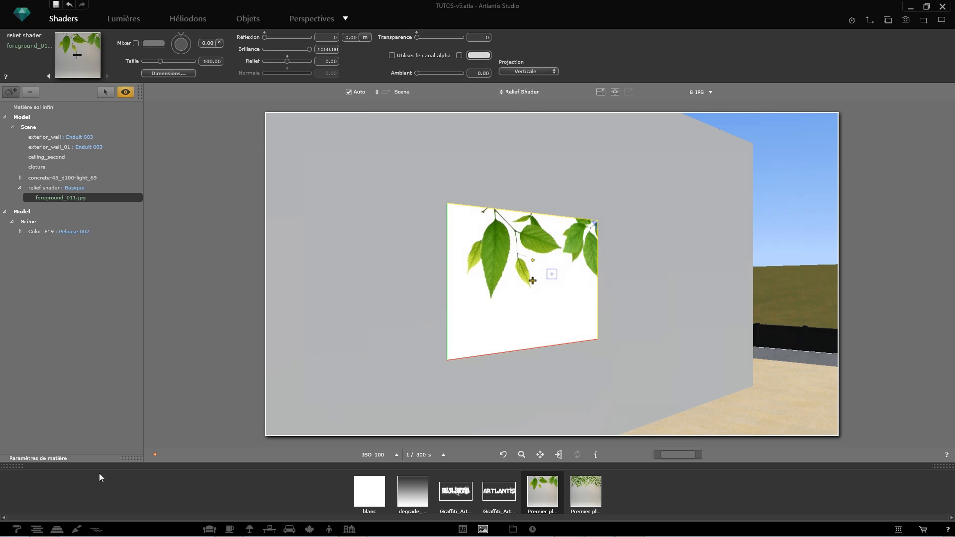
click(36, 530)
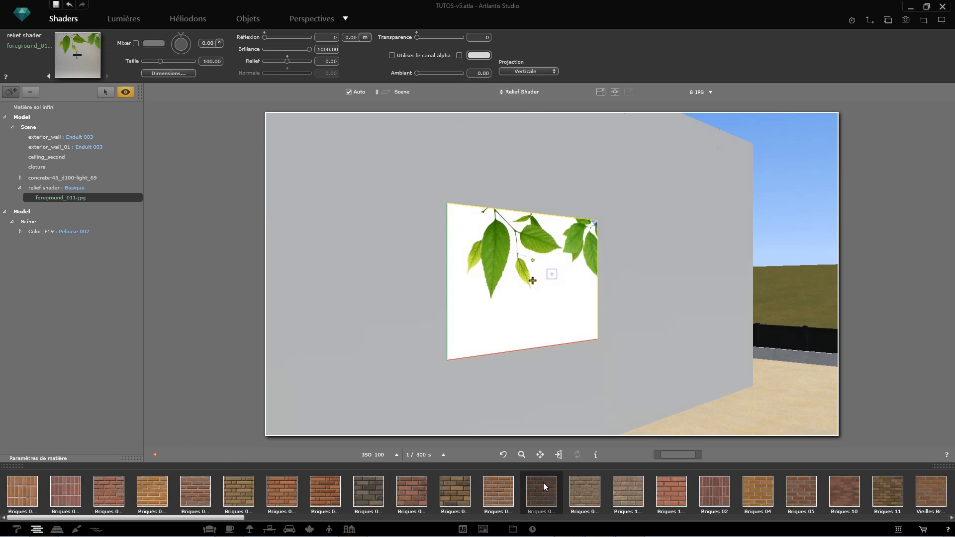
drag(632, 491, 407, 335)
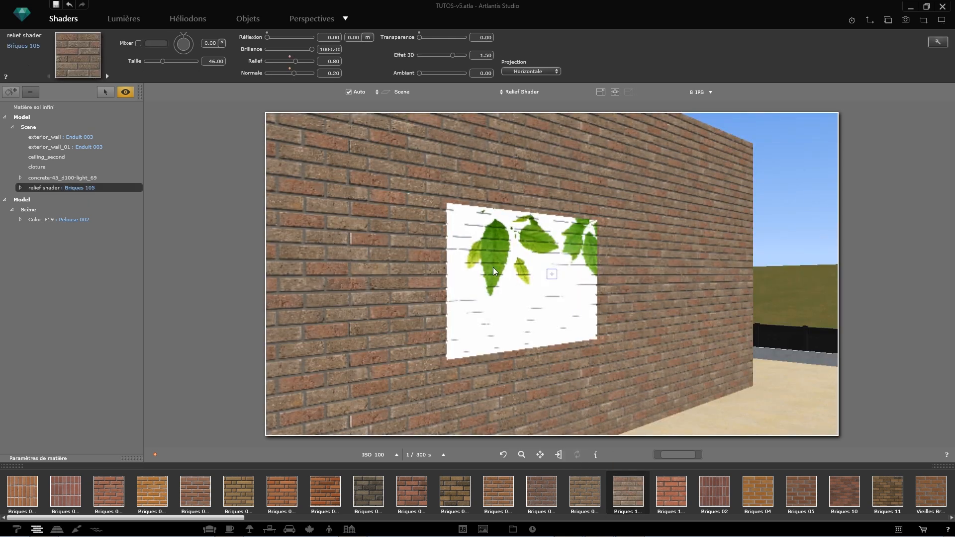
Delete the leaf texture from the brick wall
scroll(494, 267, up, 4)
scroll(487, 262, down, 4)
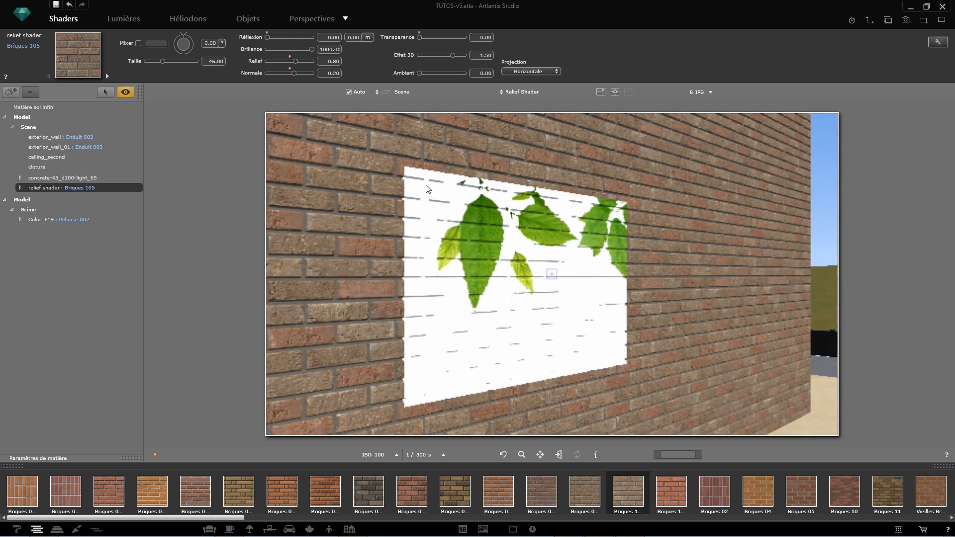
click(473, 238)
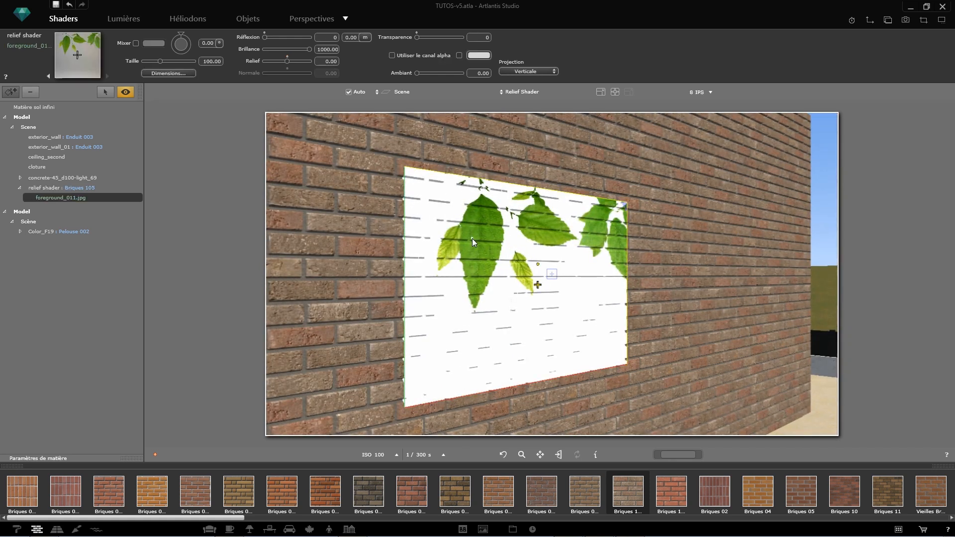
key(Delete)
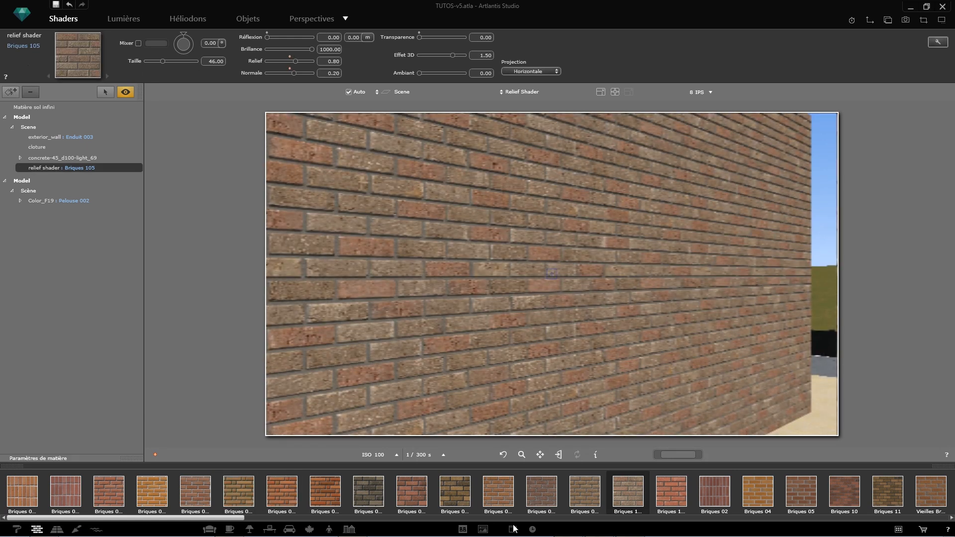
Add the Graffiti_Artlantis02.png texture to the brick wall and enable the use of its alpha channel
click(483, 529)
drag(499, 490, 479, 261)
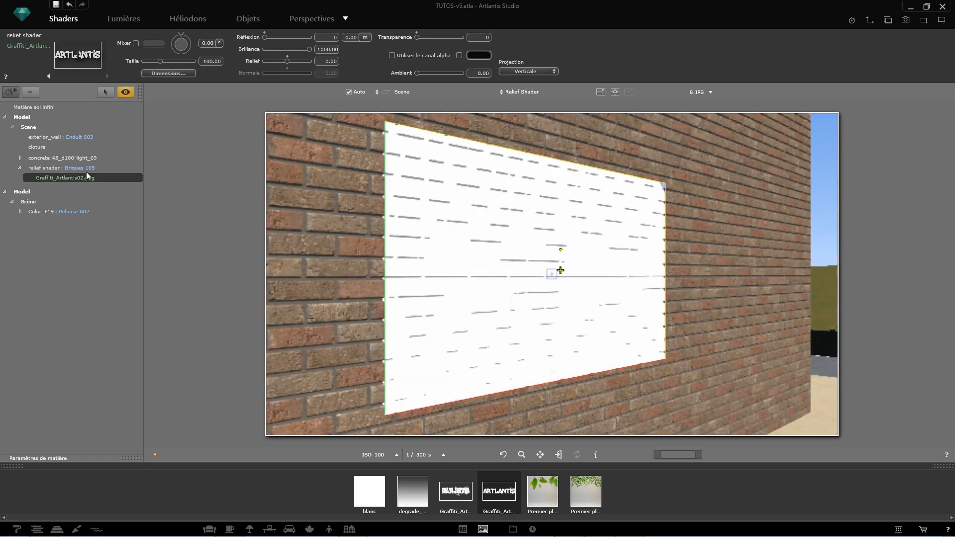
click(392, 55)
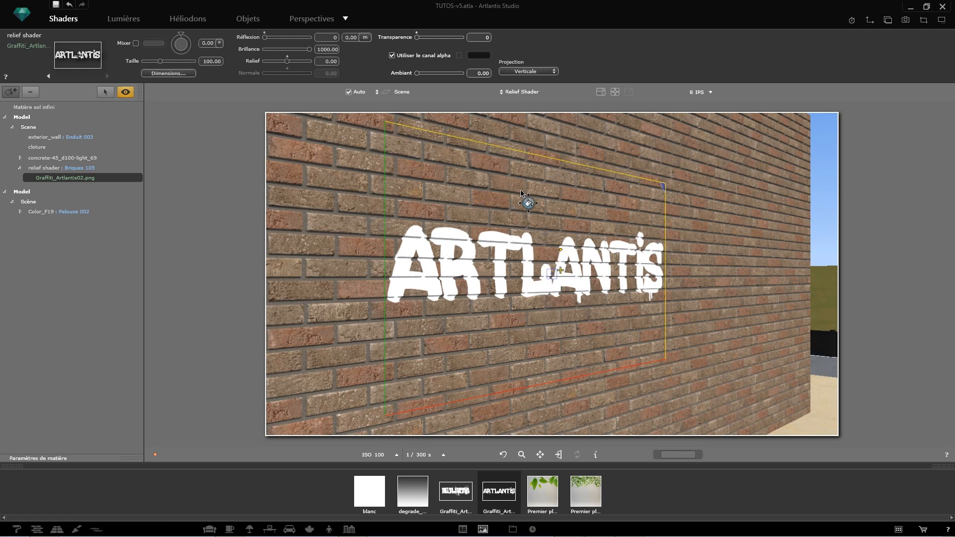
Set the brick shader's 3D effect to 2.00 and reselect the graffiti texture
click(680, 149)
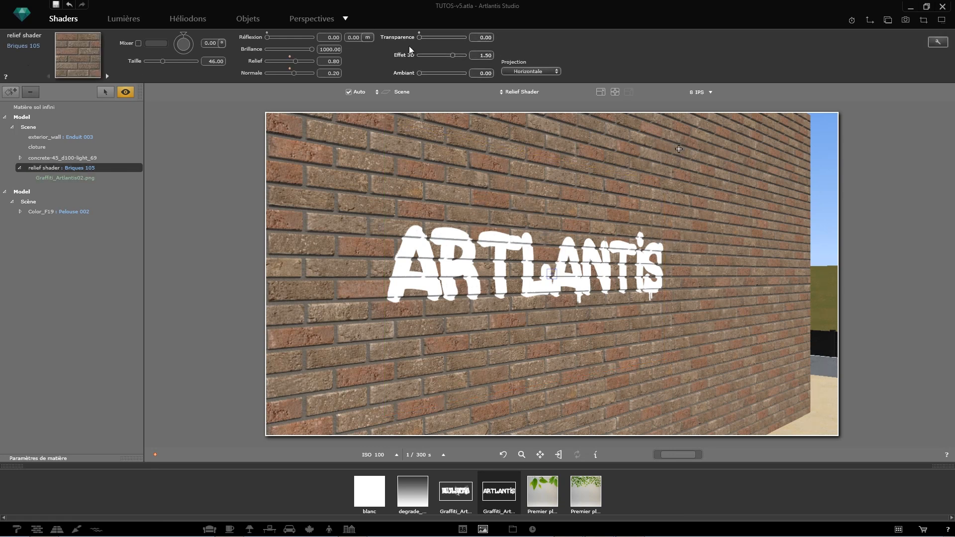
drag(452, 55, 470, 52)
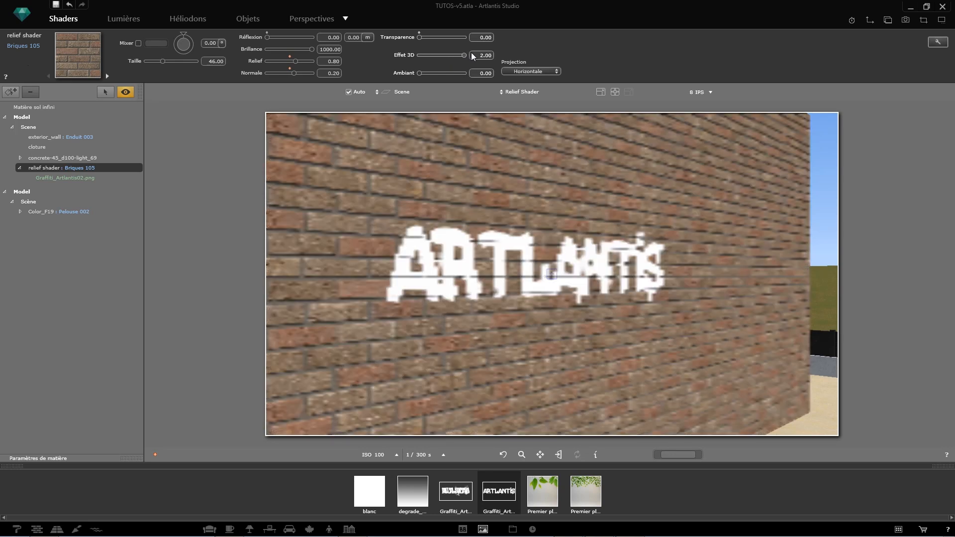
click(448, 277)
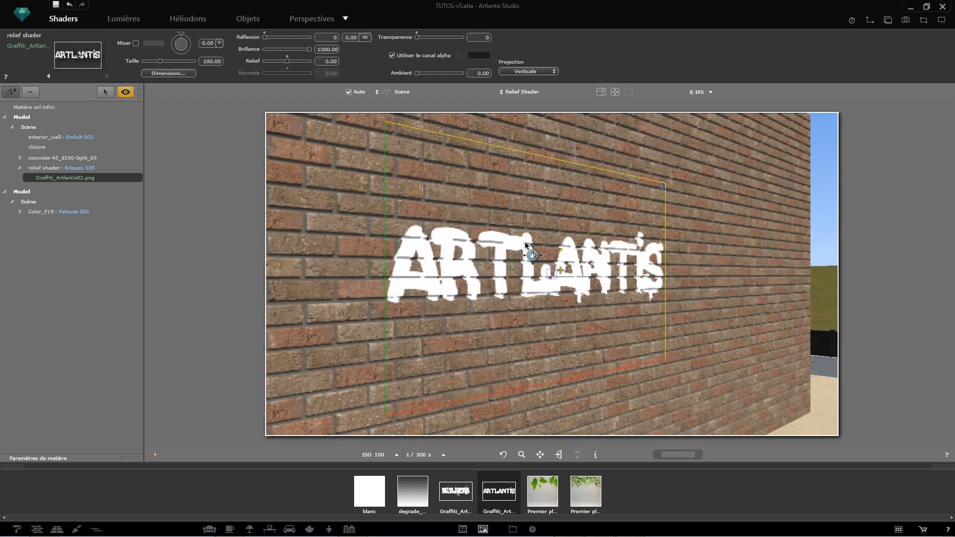